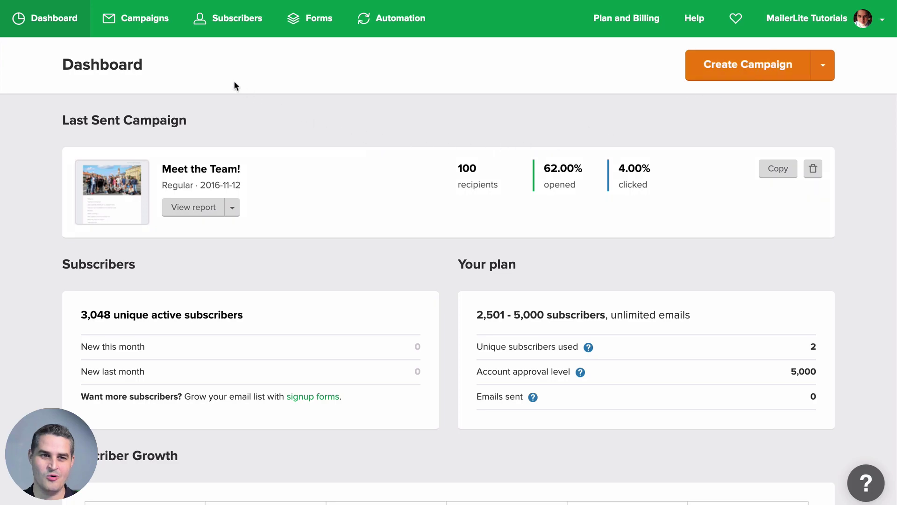
# Go to the Campaigns page and show the Drafts list of 24 draft campaigns
pyautogui.click(141, 29)
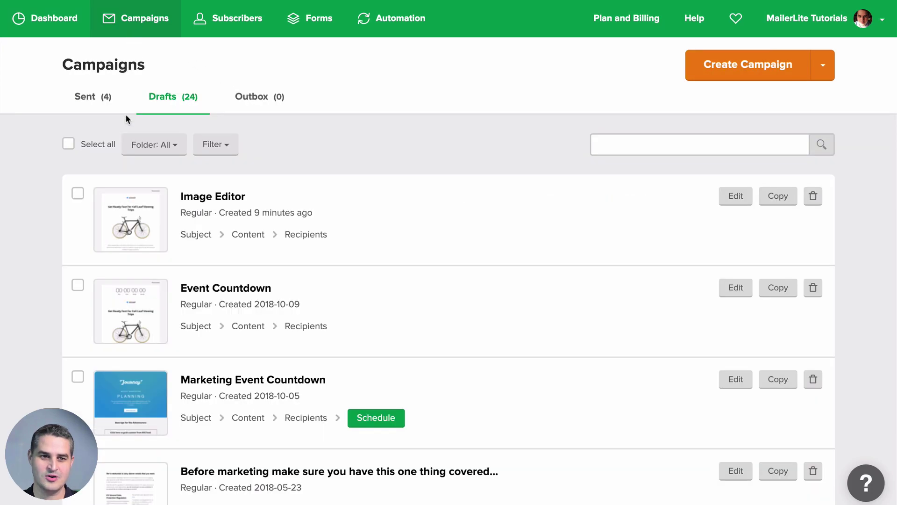
# Open the Image Editor draft's content and select its bicycle image block
pyautogui.click(247, 236)
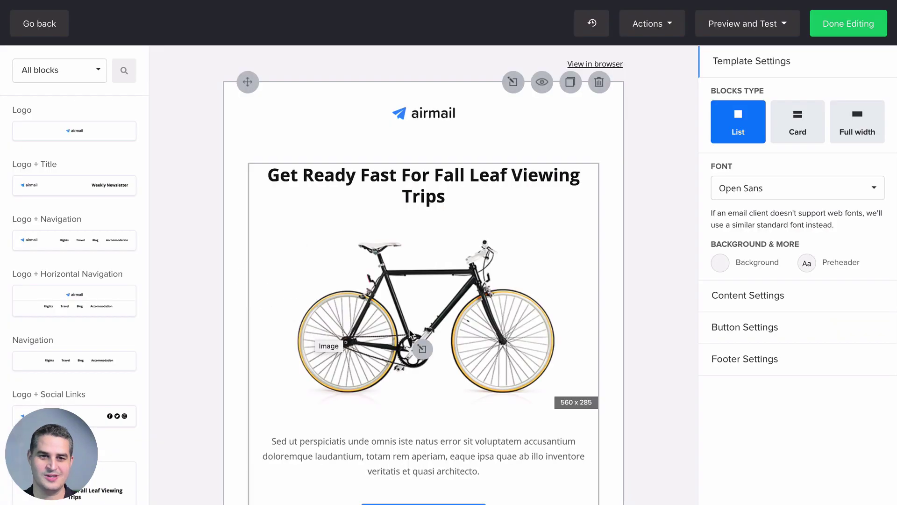
pyautogui.click(430, 319)
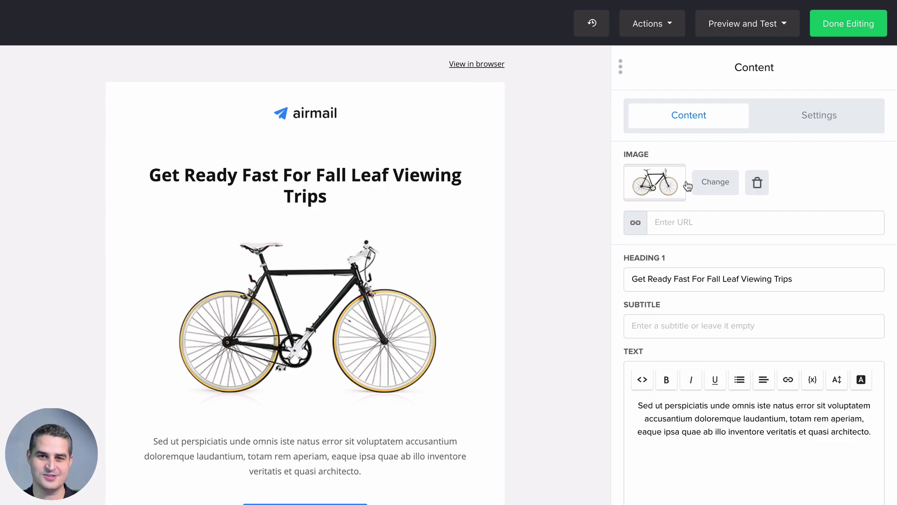
# Replace the bicycle picture with IMG_20180721_211855.jpg from the file library
pyautogui.click(706, 187)
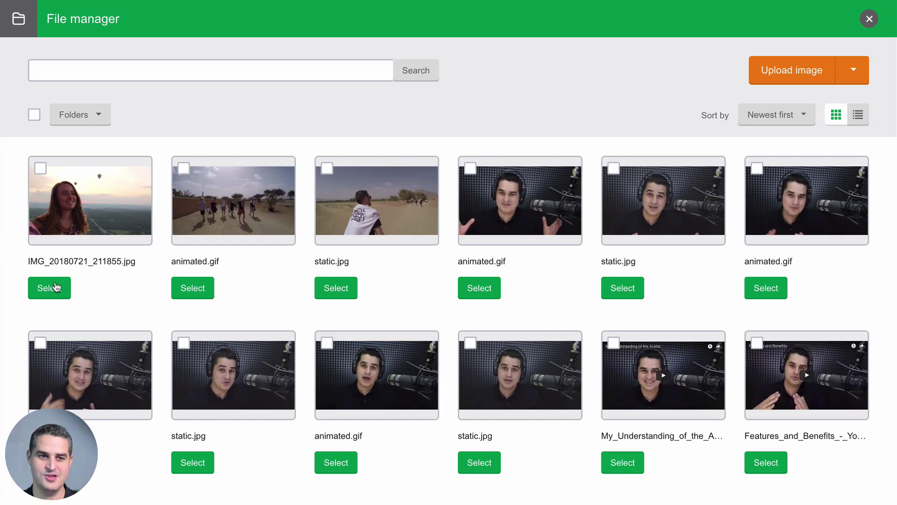
pyautogui.click(46, 290)
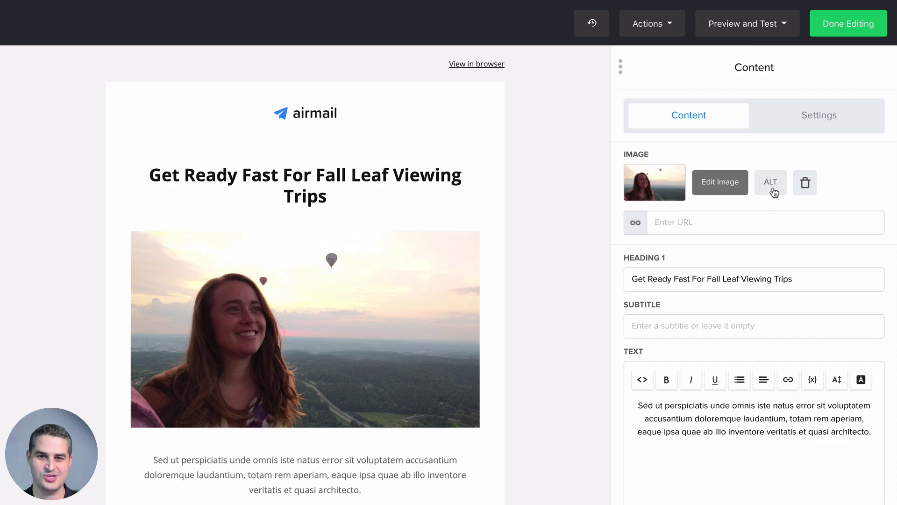
# Open the balloon photo in the image editor and scroll the Overlays list down to Clouds
pyautogui.click(715, 192)
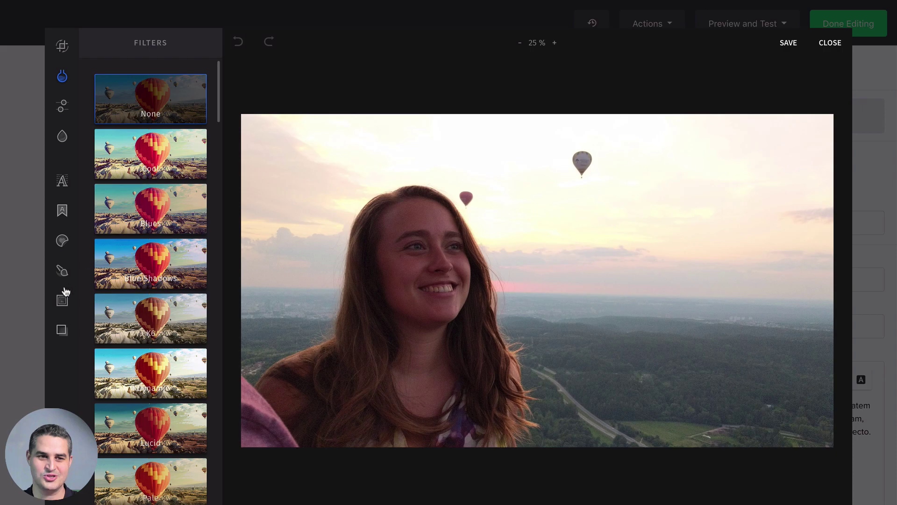
pyautogui.click(61, 335)
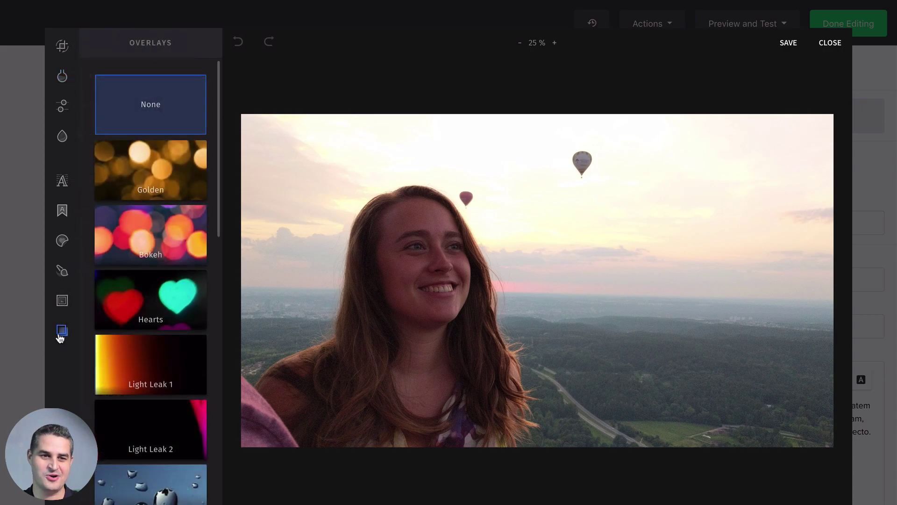
pyautogui.scroll(-1, 134, 313)
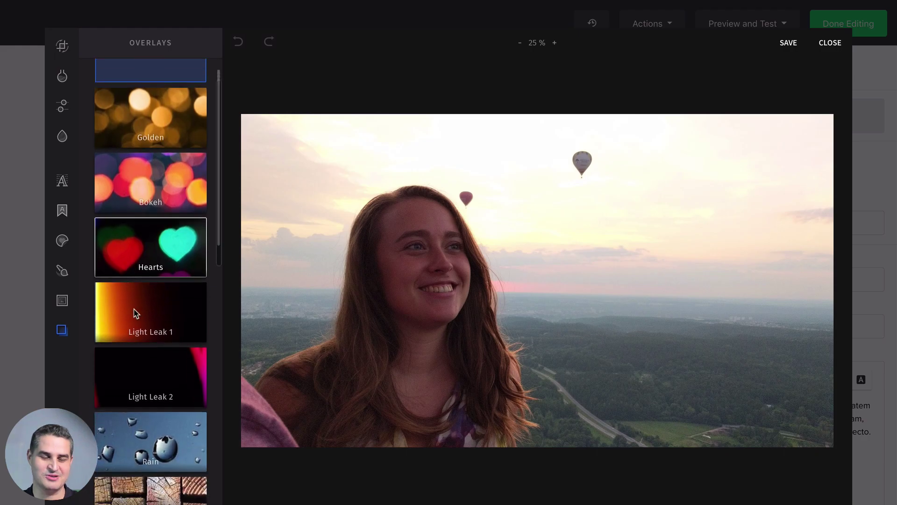
pyautogui.scroll(-9, 136, 313)
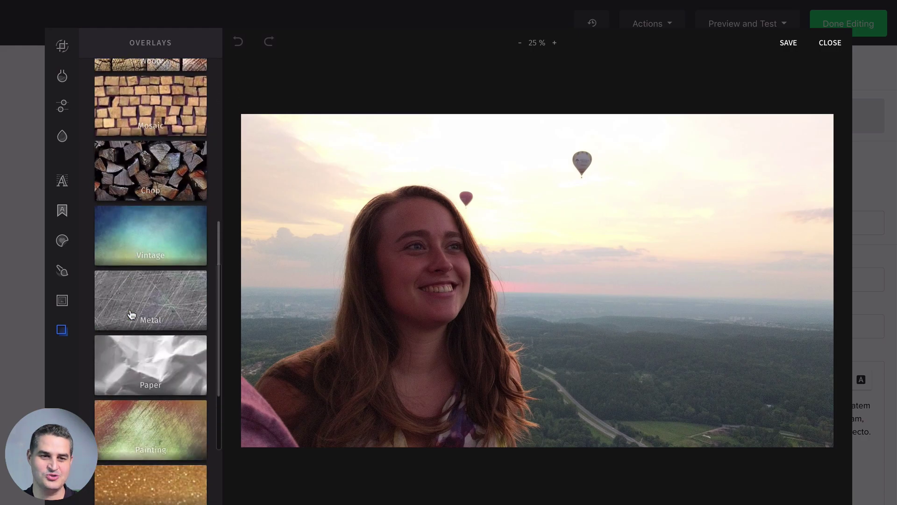
pyautogui.scroll(-1, 131, 314)
pyautogui.scroll(-2, 131, 313)
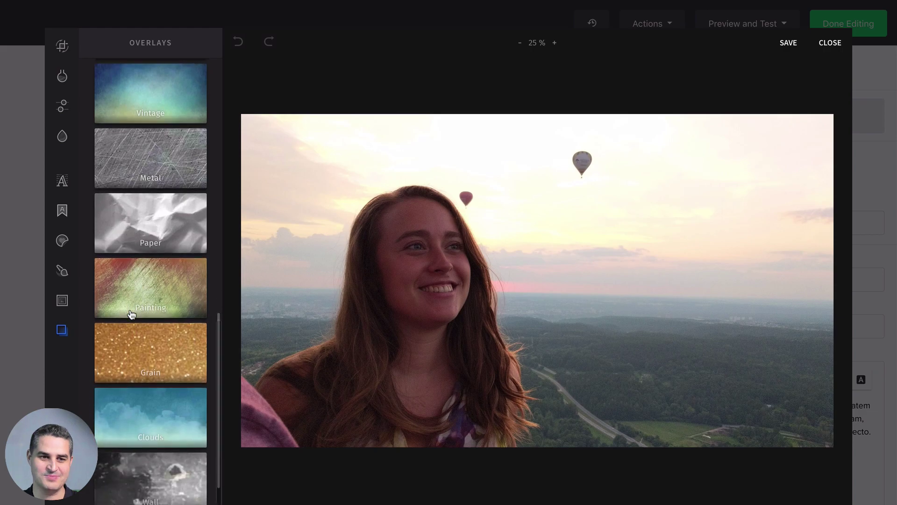
pyautogui.scroll(-1, 130, 313)
# Apply the Clouds overlay, lower its Soft Light intensity, then remove it by choosing None
pyautogui.click(132, 363)
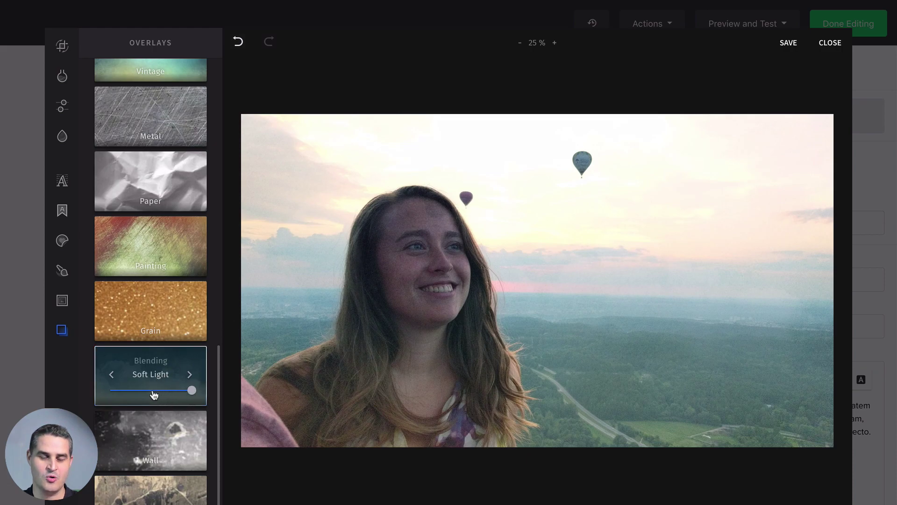
pyautogui.moveTo(191, 391); pyautogui.dragTo(155, 392)
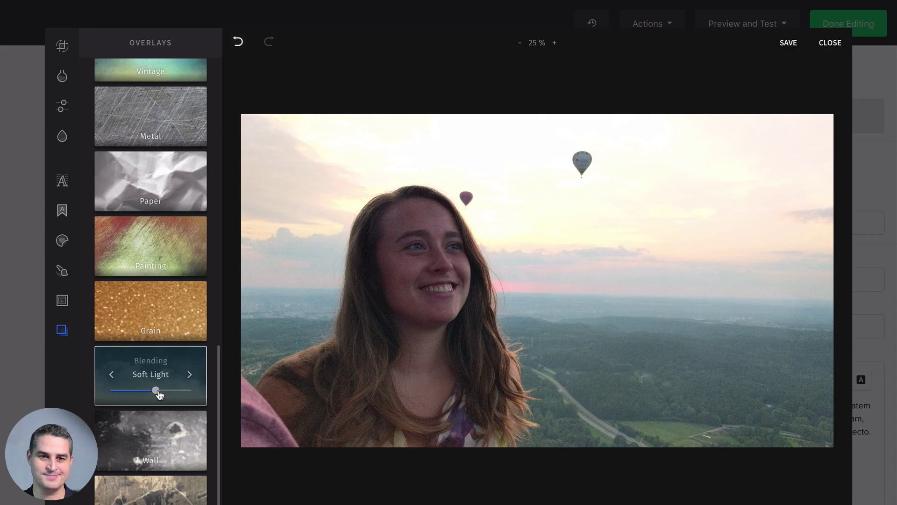
pyautogui.scroll(15, 155, 393)
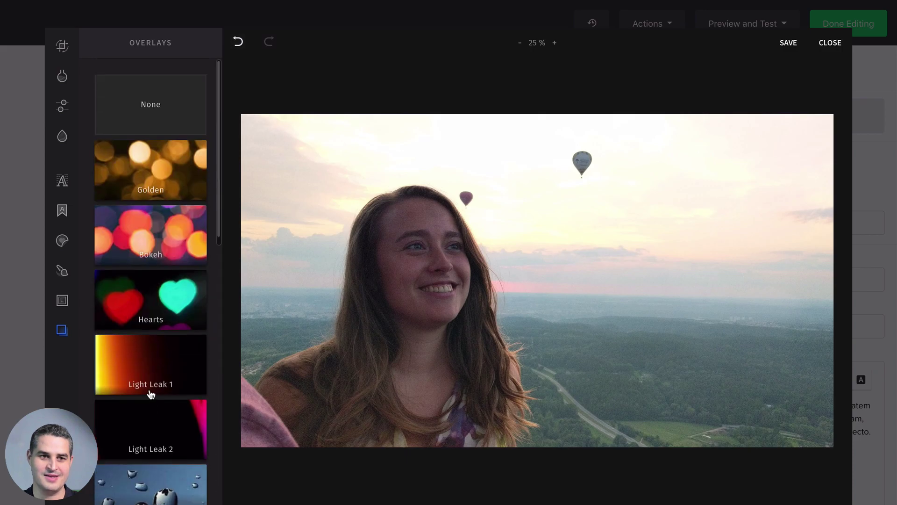
pyautogui.click(159, 106)
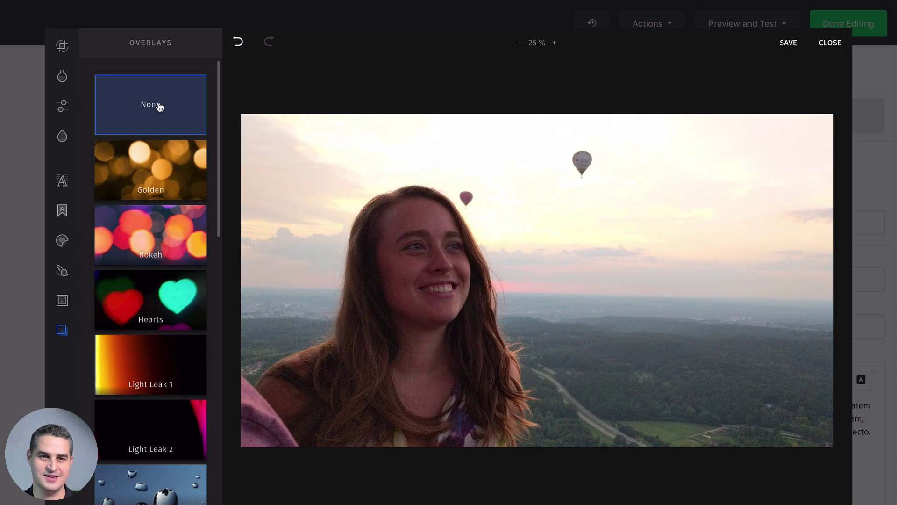
# Put the black and white passepartout frame around the photo
pyautogui.moveTo(65, 271)
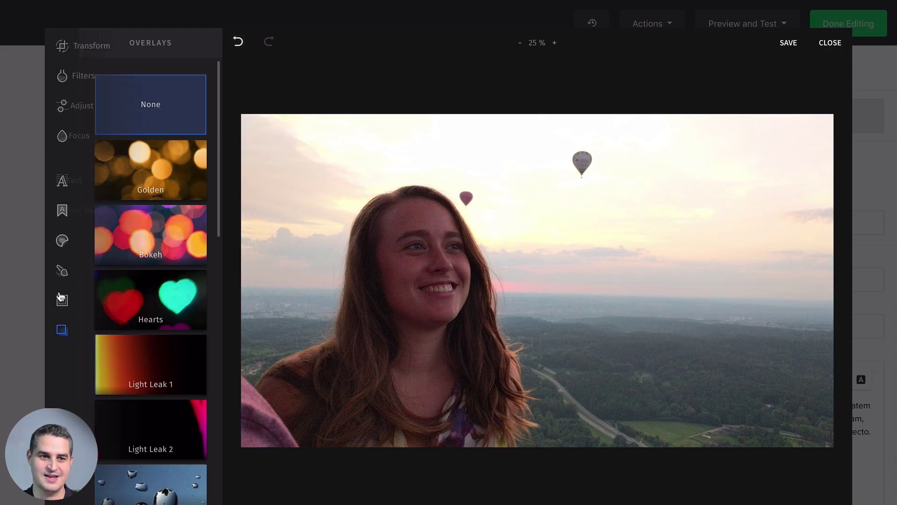
pyautogui.click(61, 301)
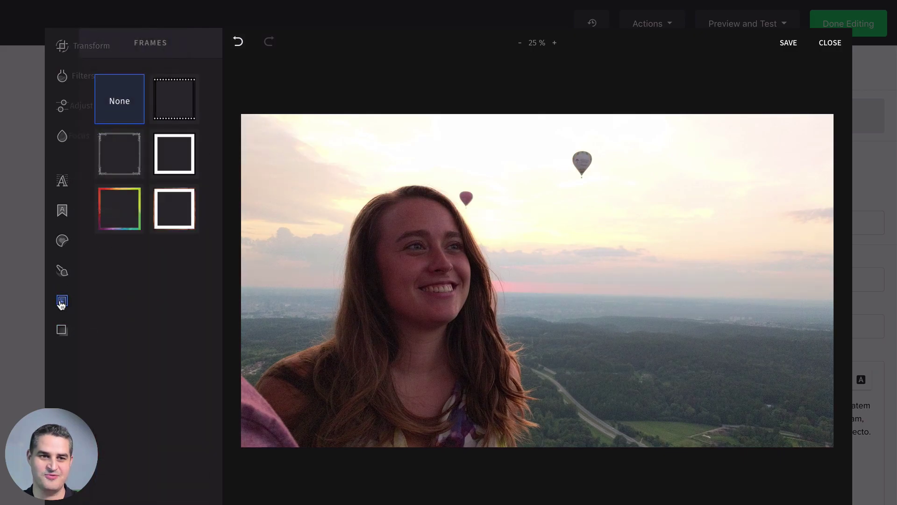
pyautogui.click(161, 154)
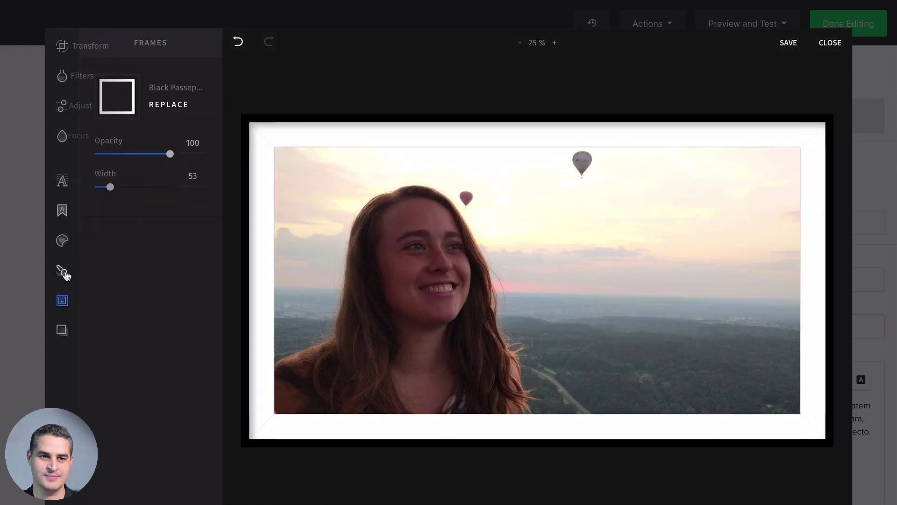
# Paint a white brush stroke across the sky and browse the Shapes stickers and Text Design presets
pyautogui.click(62, 271)
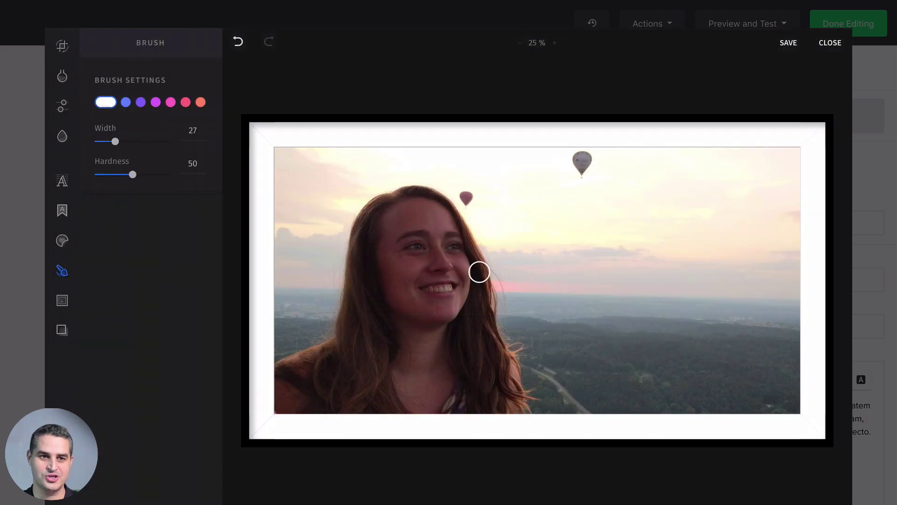
pyautogui.moveTo(657, 265)
pyautogui.mouseDown()
pyautogui.moveTo(654, 280)
pyautogui.moveTo(605, 310)
pyautogui.mouseUp()
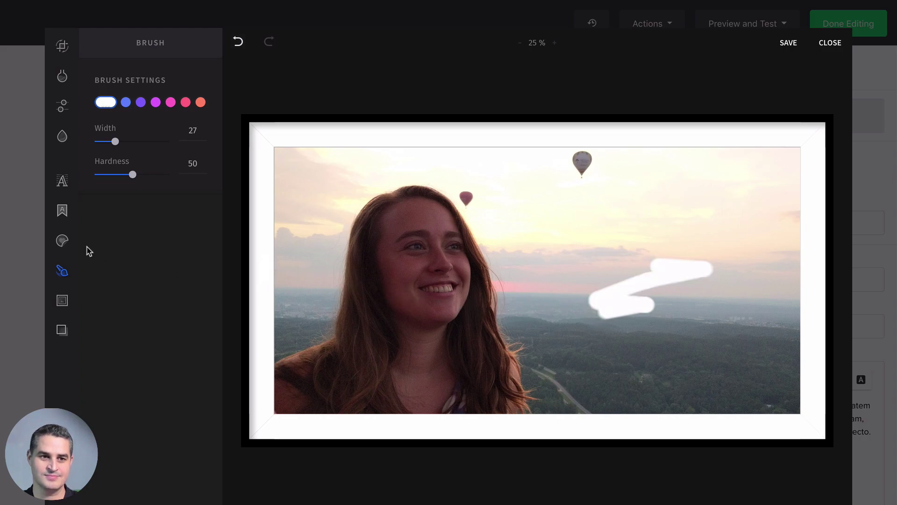
pyautogui.click(64, 242)
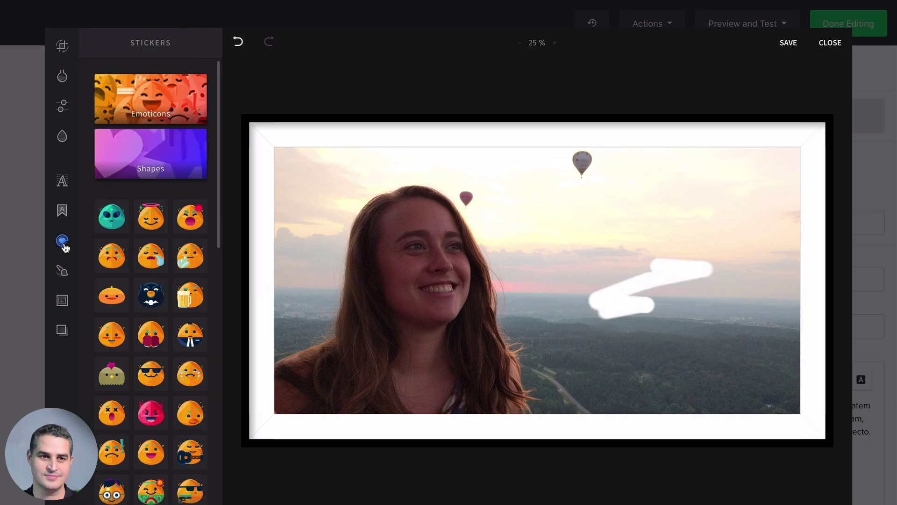
pyautogui.click(145, 167)
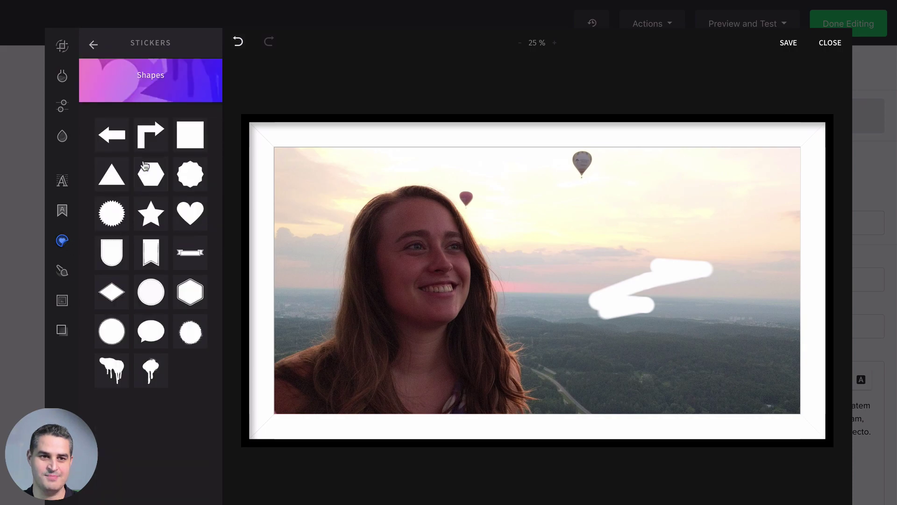
pyautogui.click(63, 211)
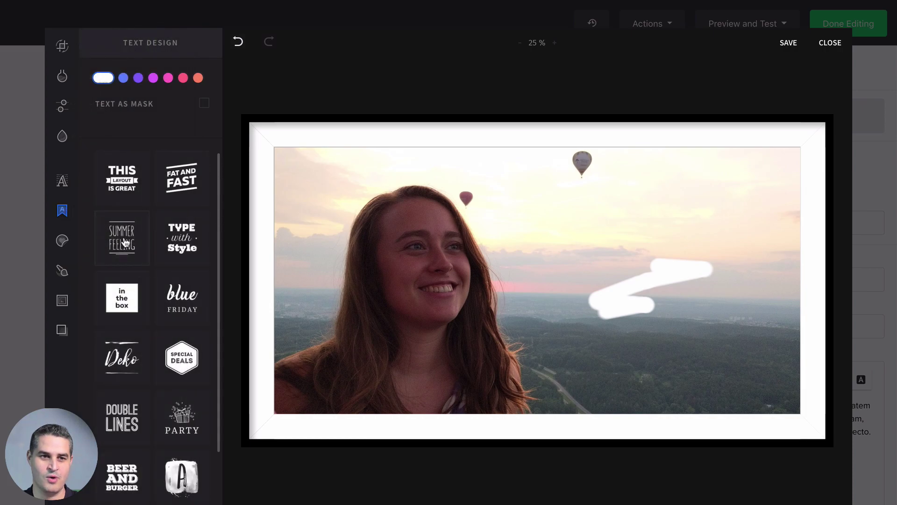
# Add a Summer Feeling text design reading 'TEXT', shrunk and placed at the photo's lower right
pyautogui.click(125, 242)
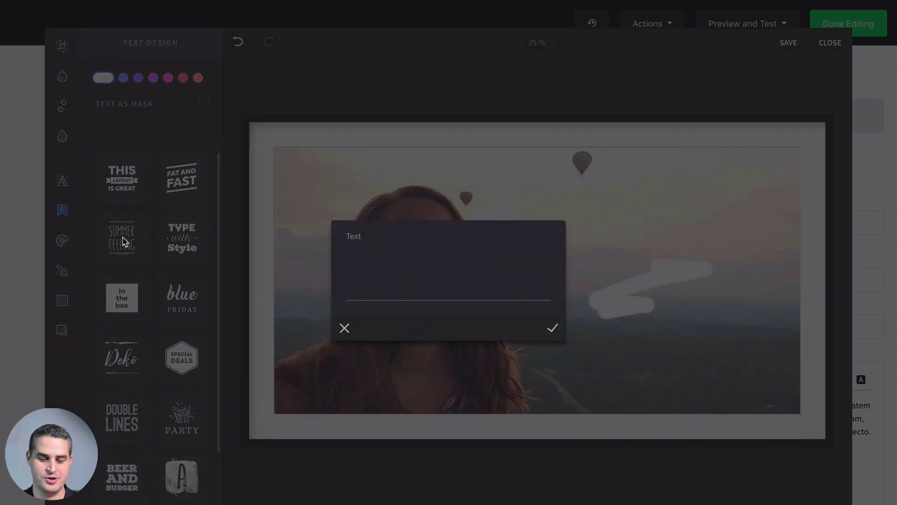
pyautogui.write('t')
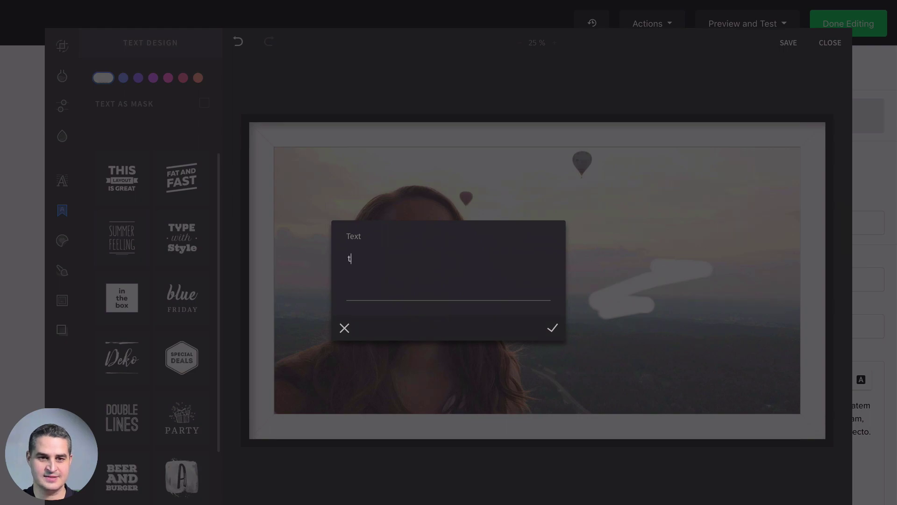
pyautogui.write('ee')
pyautogui.write('t')
pyautogui.press('Return')
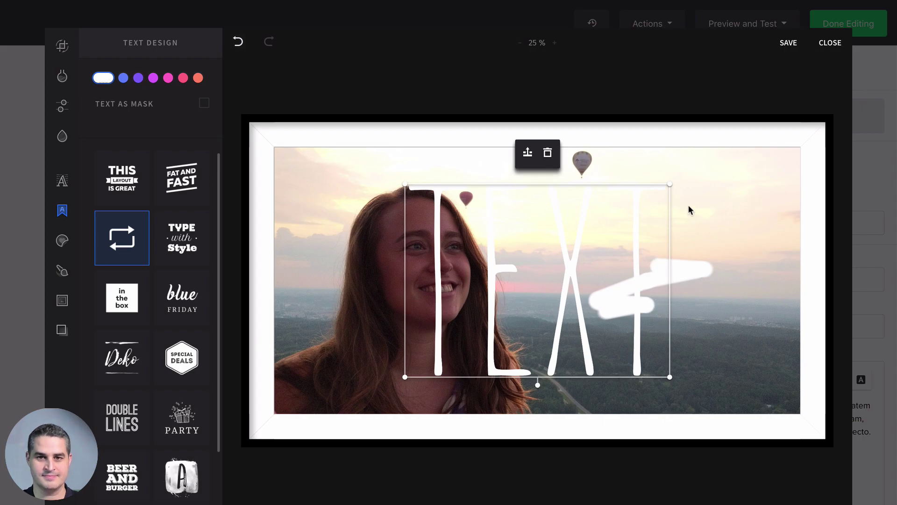
pyautogui.moveTo(670, 184); pyautogui.dragTo(737, 349)
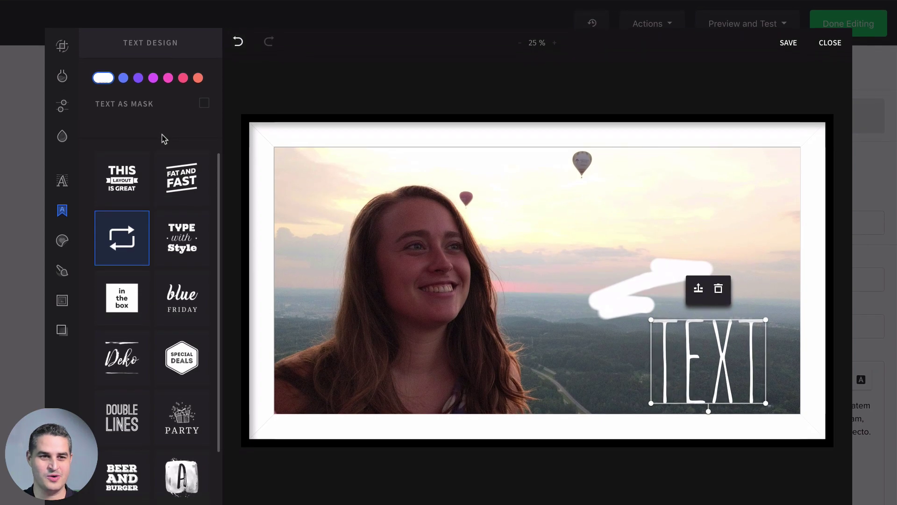
# Add a 'Double-click to edit!' text box toward the bottom left and apply a Radial focus blur
pyautogui.click(62, 181)
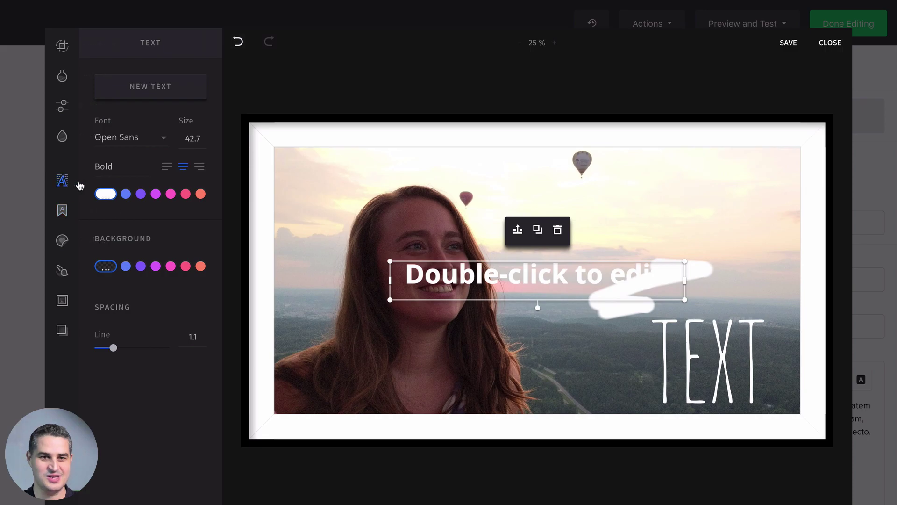
pyautogui.moveTo(558, 280); pyautogui.dragTo(498, 368)
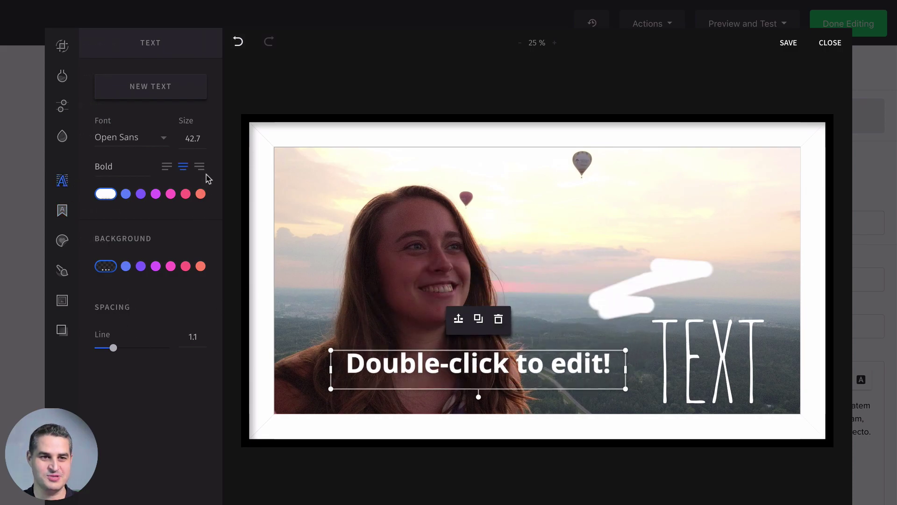
pyautogui.click(62, 137)
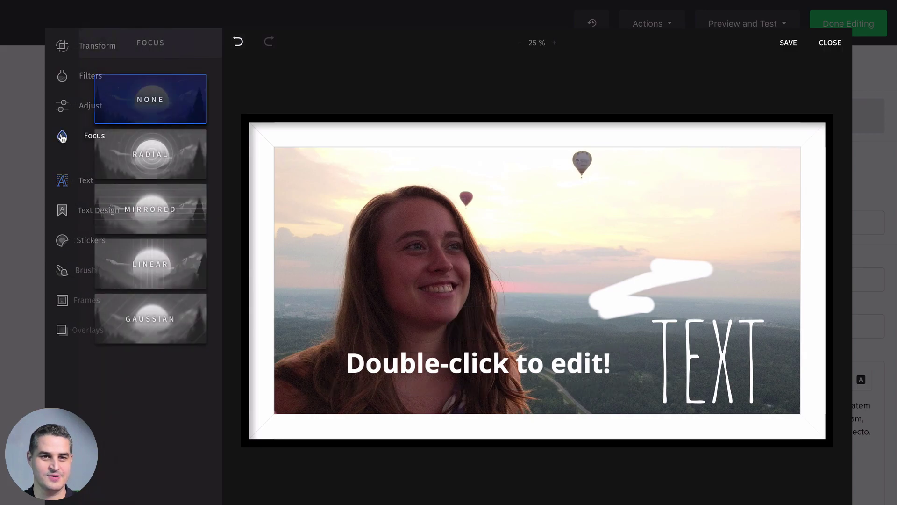
pyautogui.click(166, 163)
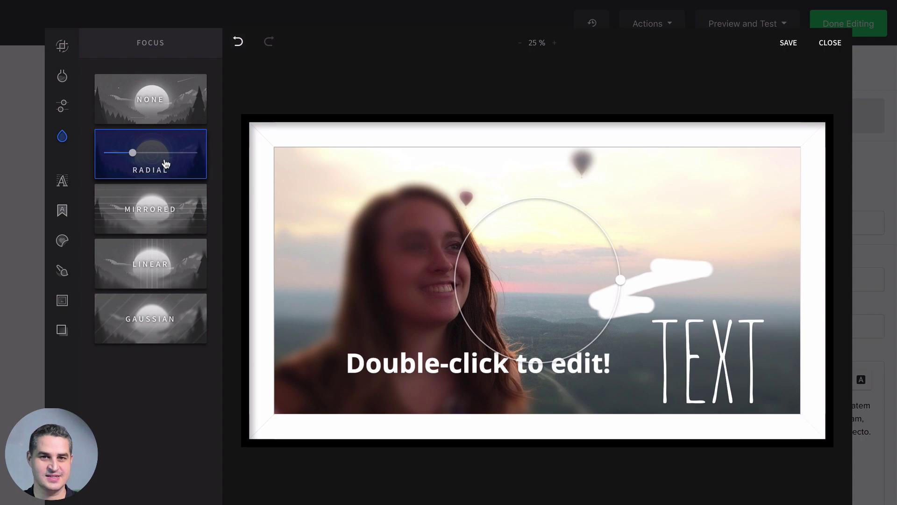
# Drag Brightness down to -23, then close the image editor without saving any edits
pyautogui.click(64, 107)
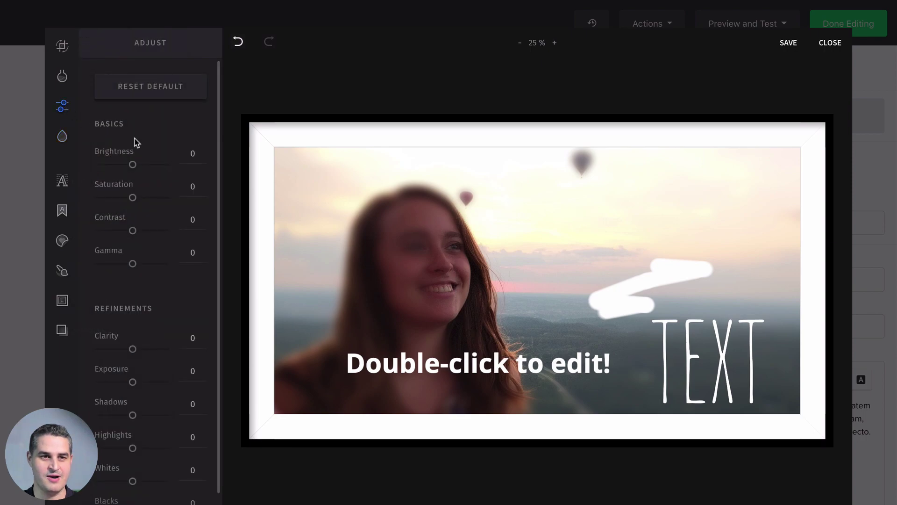
pyautogui.scroll(-1, 158, 191)
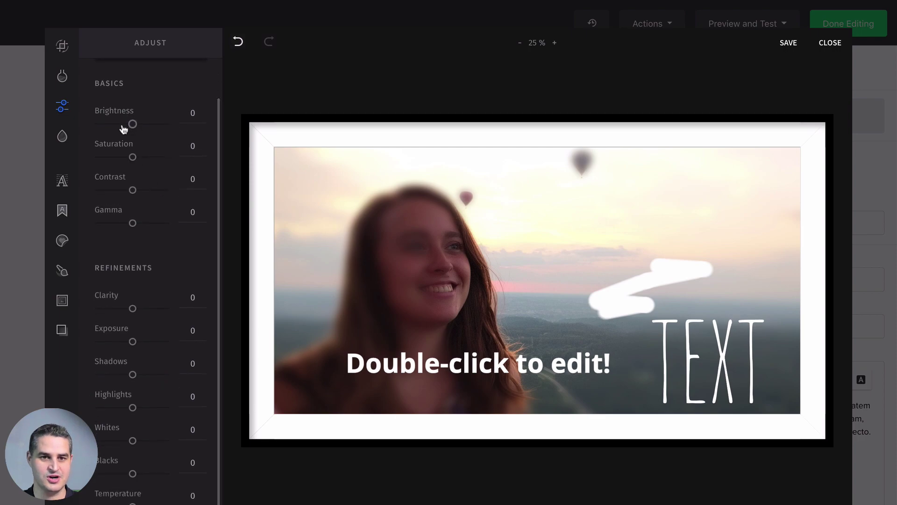
pyautogui.moveTo(133, 124); pyautogui.dragTo(123, 124)
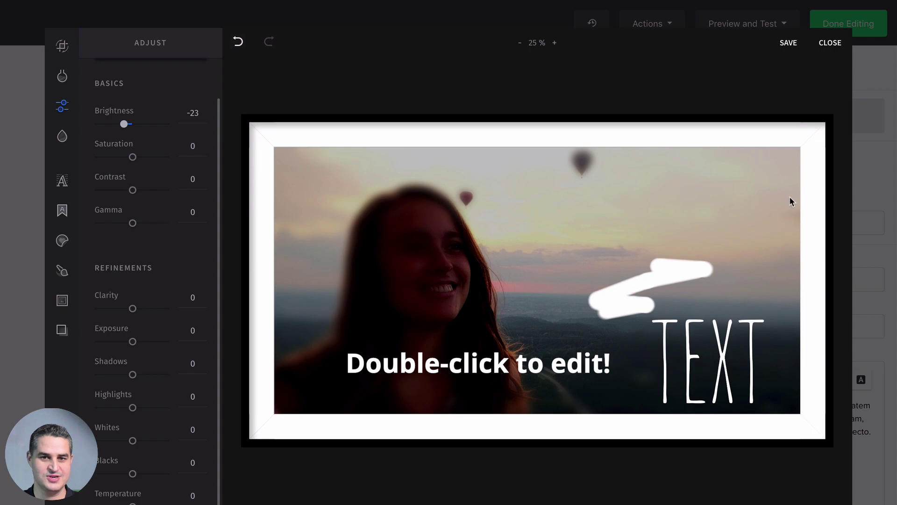
pyautogui.click(828, 44)
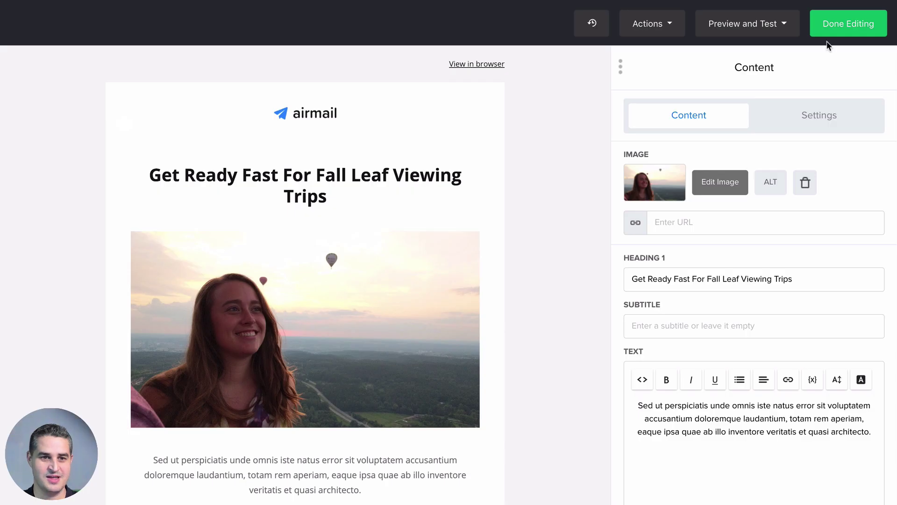
# Reopen the balloon photo in the image editor and apply the Blues filter
pyautogui.click(721, 184)
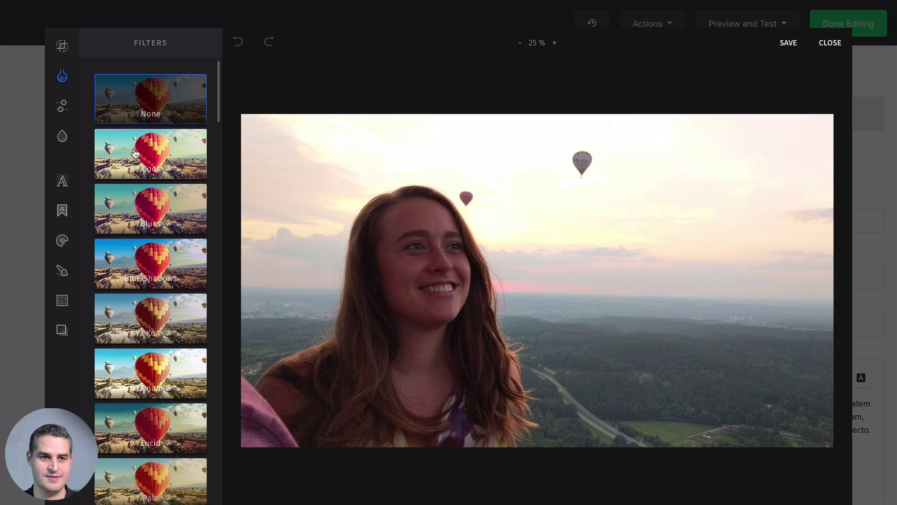
pyautogui.moveTo(60, 103)
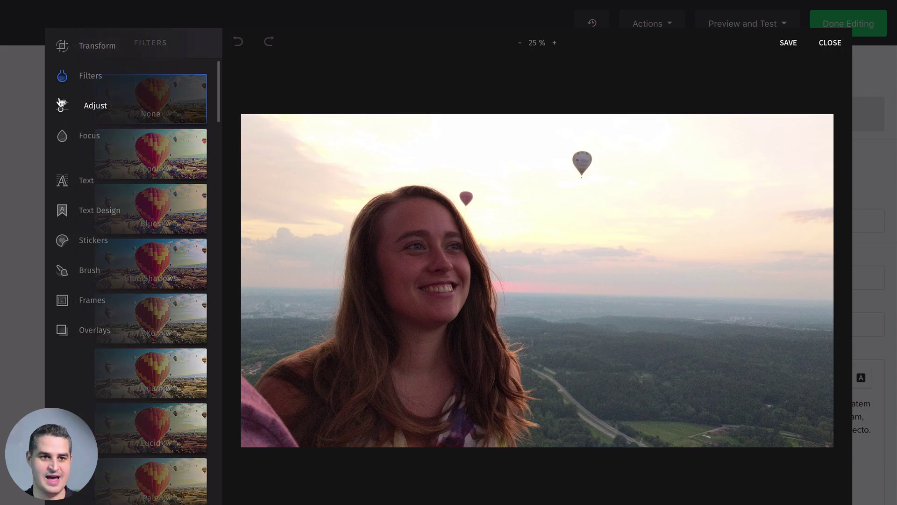
pyautogui.click(147, 214)
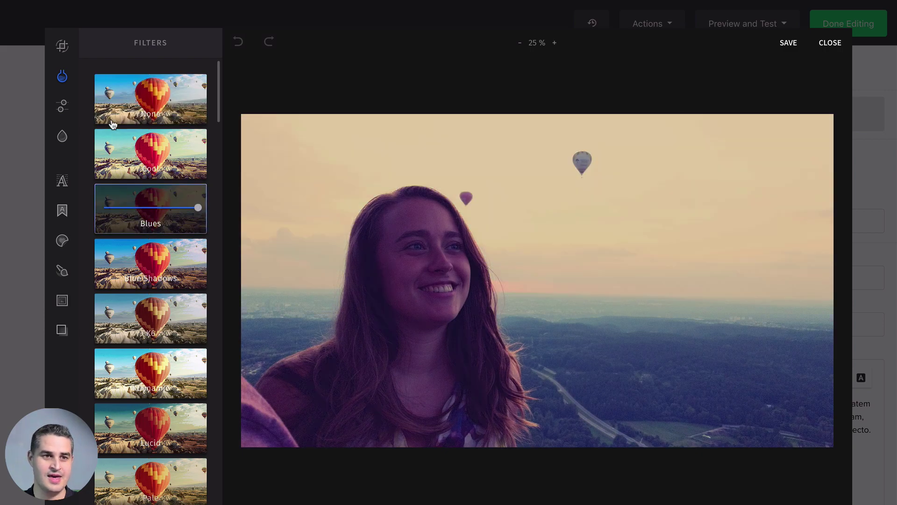
# Try a tighter crop and a square ratio, then return to a free full-frame crop
pyautogui.click(61, 47)
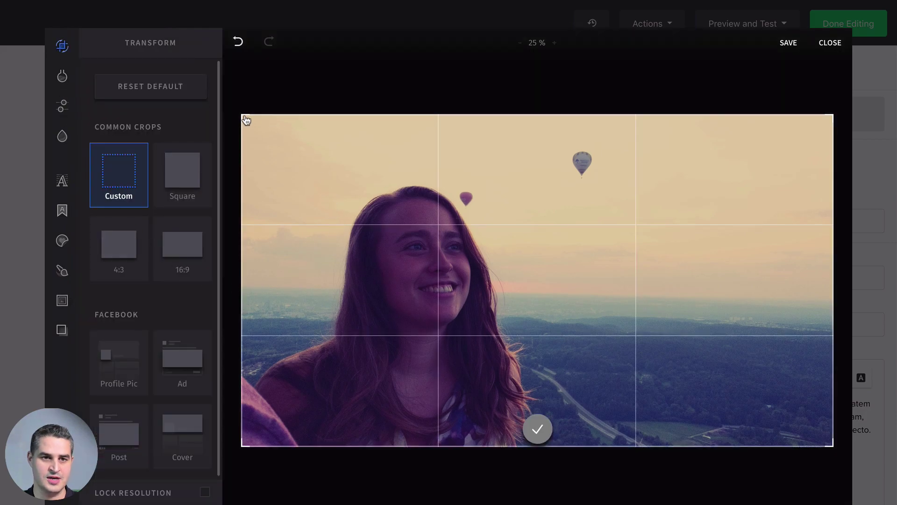
pyautogui.moveTo(247, 121); pyautogui.dragTo(310, 208)
pyautogui.moveTo(561, 311); pyautogui.dragTo(500, 258)
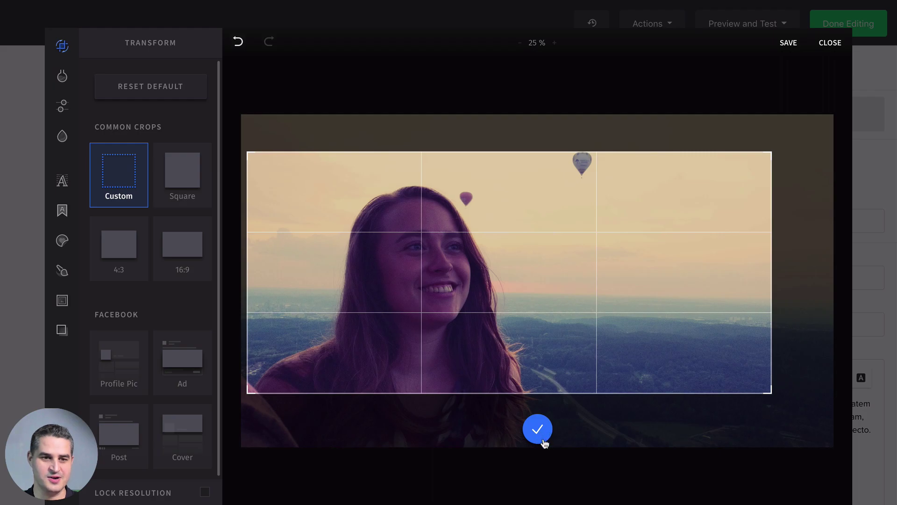
pyautogui.click(188, 198)
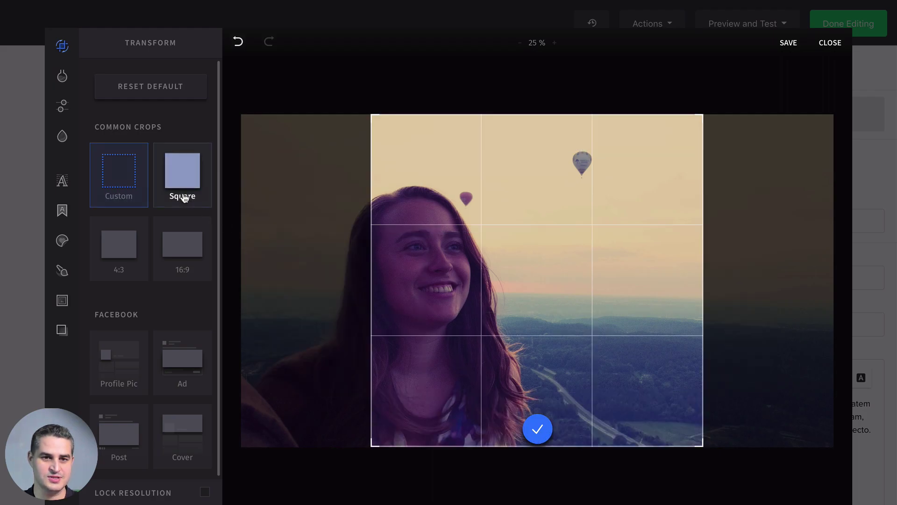
pyautogui.click(113, 180)
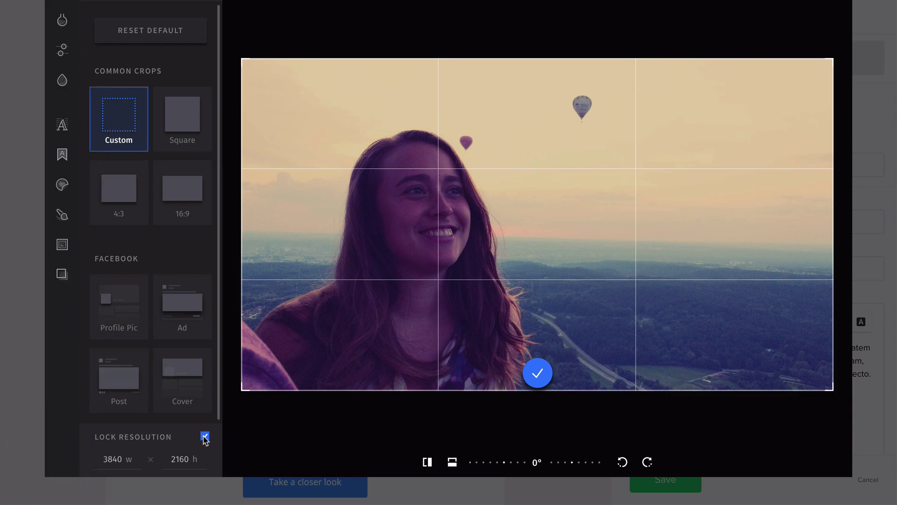
# Set the locked output width to 100, giving a 100 × 56 resolution
pyautogui.doubleClick(113, 457)
pyautogui.write('100')
pyautogui.press('Return')
# Mirror the balloon photo horizontally, leaving it upright after a vertical flip and back
pyautogui.click(427, 462)
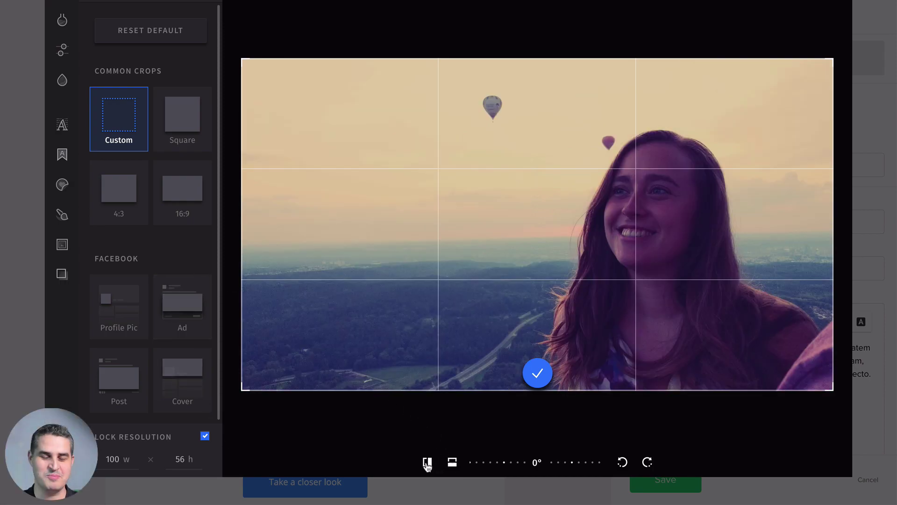
pyautogui.click(452, 463)
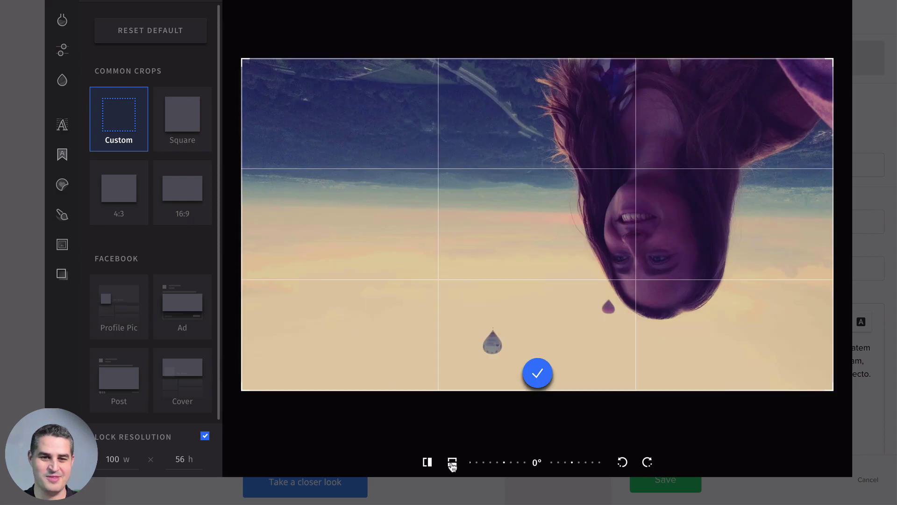
pyautogui.click(452, 463)
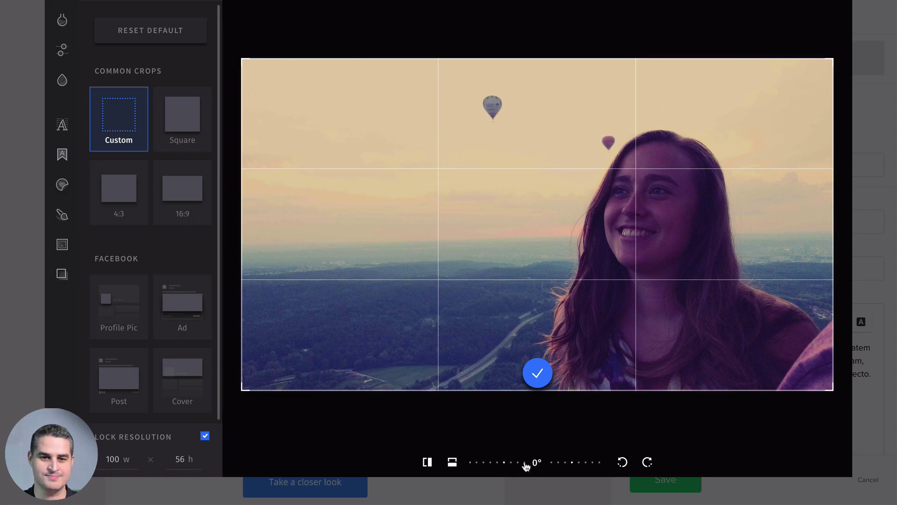
# Tilt the photo with the rotation dial, settling on -7°
pyautogui.moveTo(526, 465); pyautogui.dragTo(525, 465)
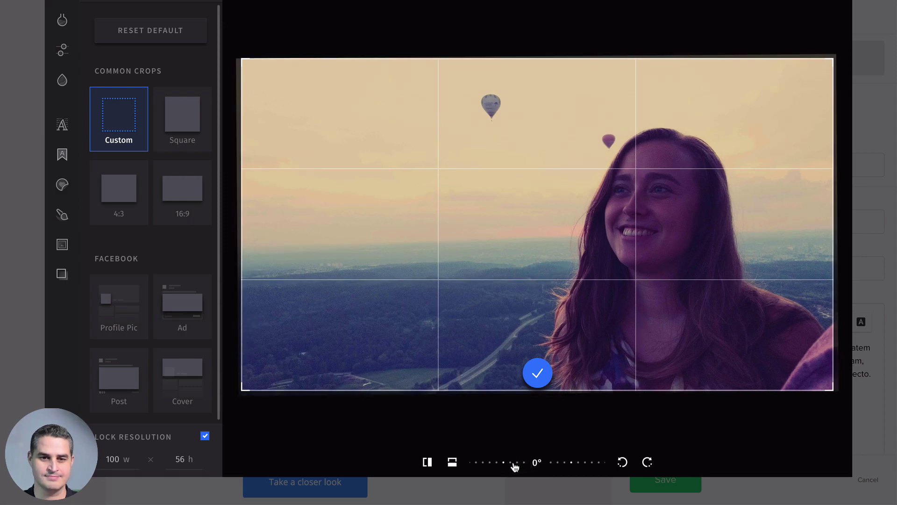
pyautogui.click(504, 466)
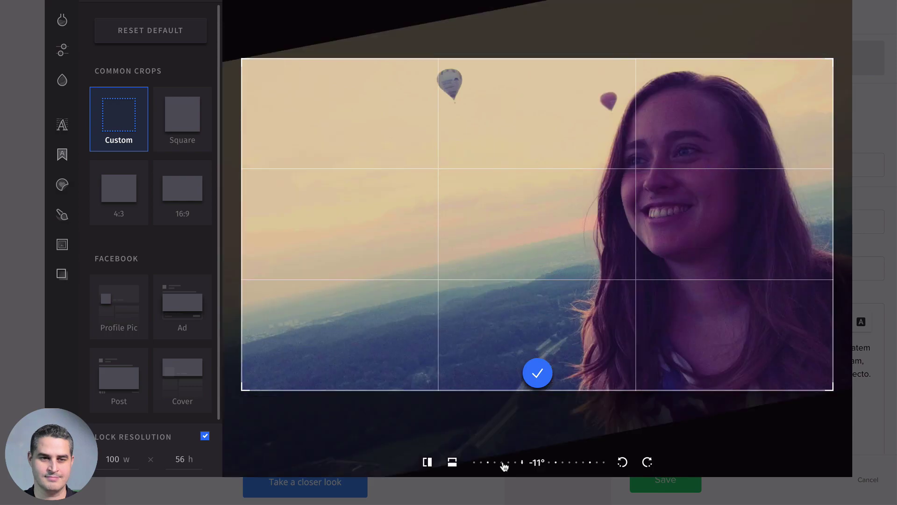
pyautogui.click(503, 465)
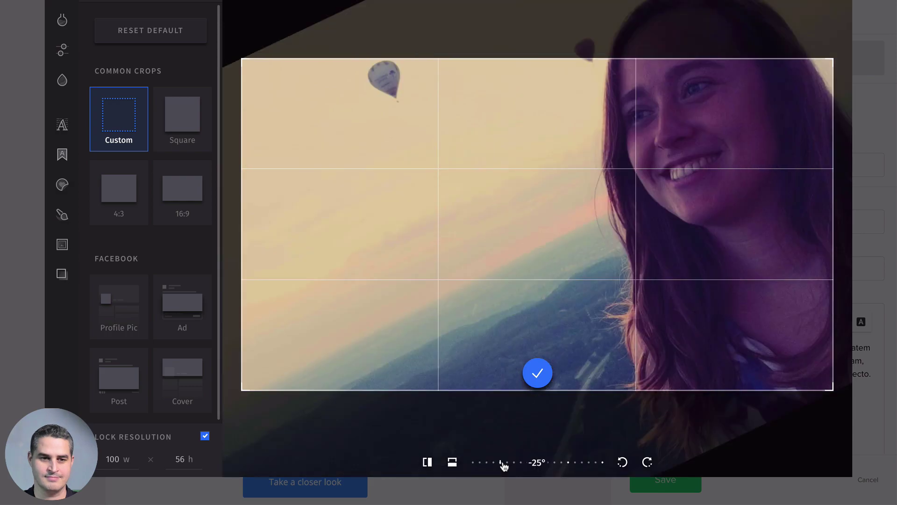
pyautogui.click(532, 465)
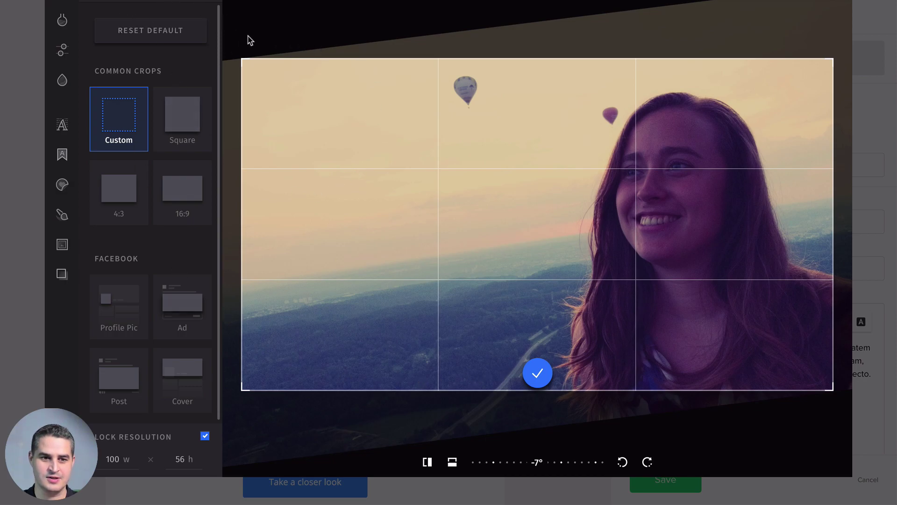
# Apply the 100 × 56 mirrored, rotated crop and save the edited image into the email
pyautogui.click(538, 375)
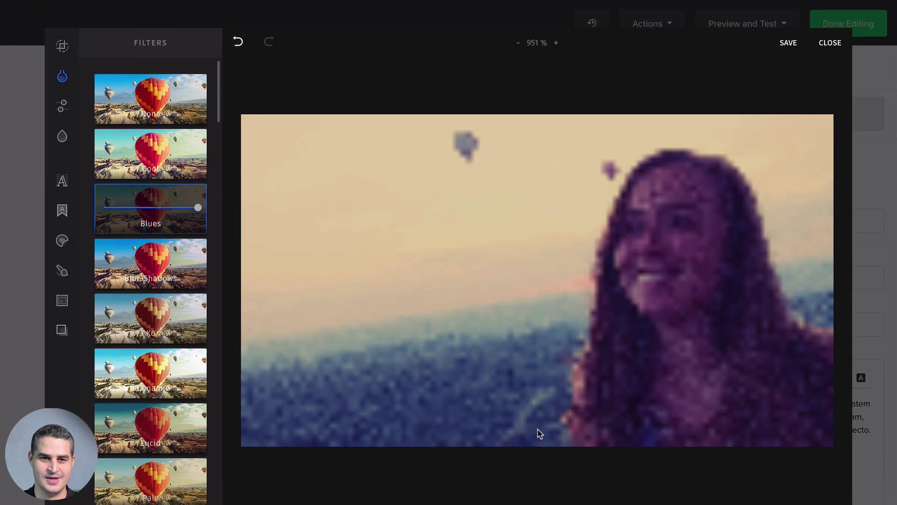
pyautogui.click(790, 44)
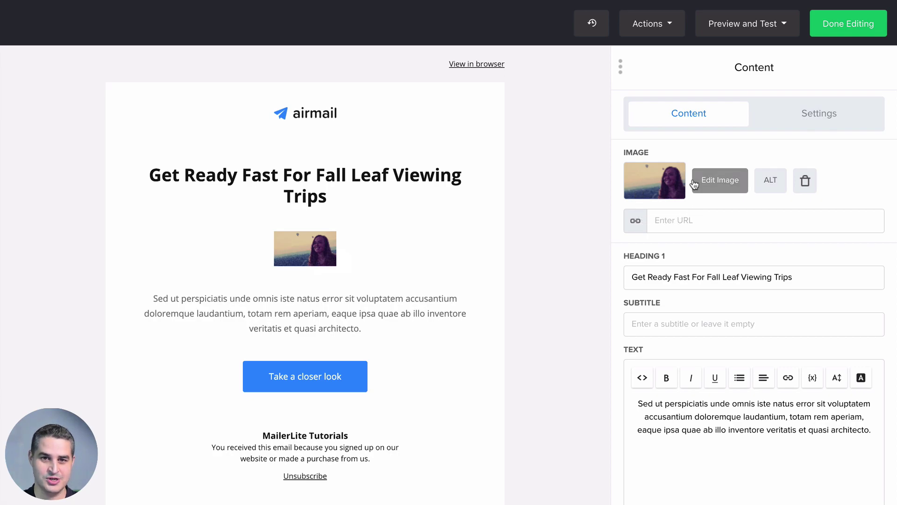
# Swap the edited image for the original IMG_20180721_211855.jpg from the File manager
pyautogui.click(645, 183)
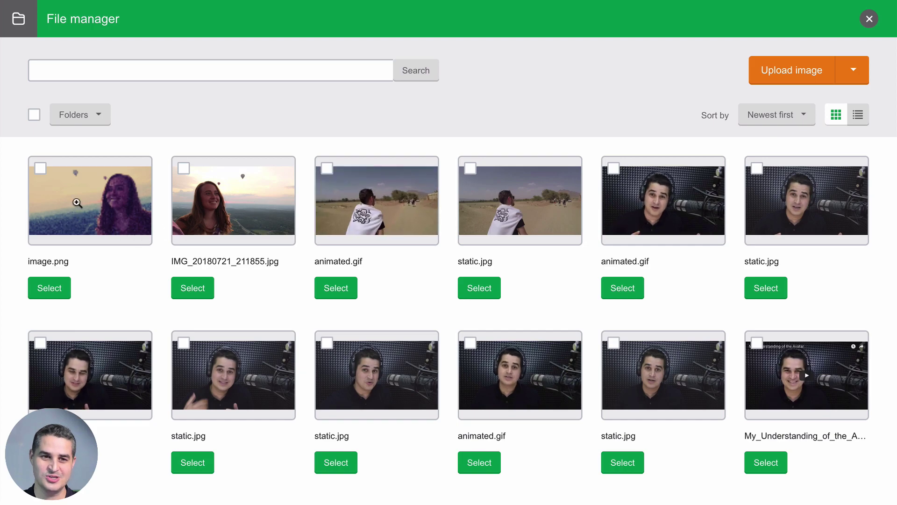
pyautogui.click(192, 290)
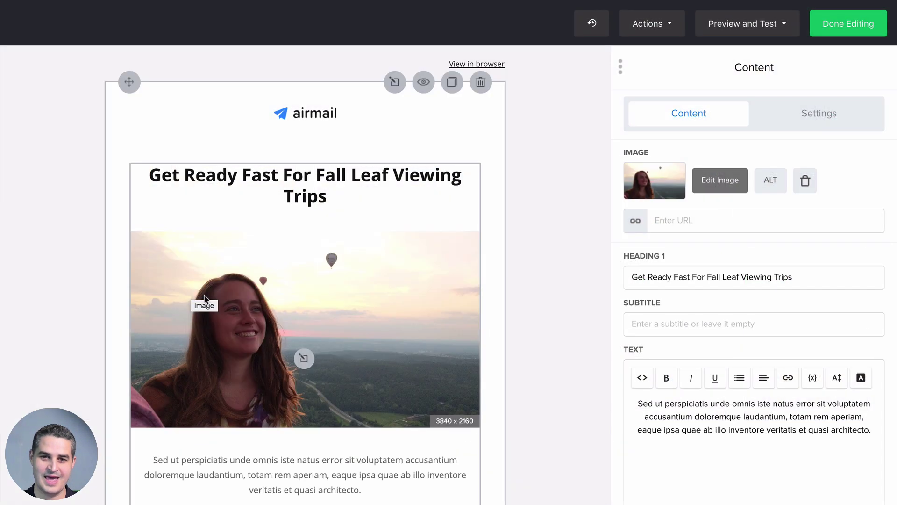
# Apply the black-and-white 1920 A.D. filter to the hero photo
pyautogui.click(720, 183)
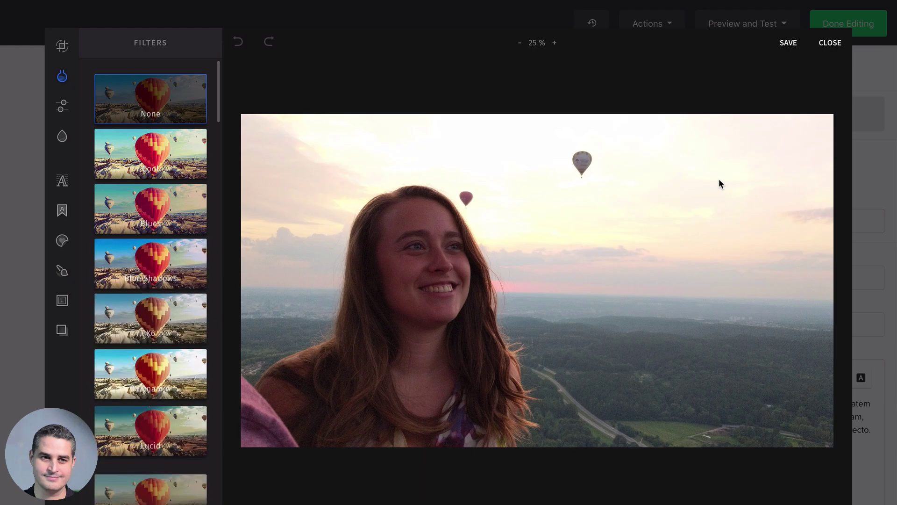
pyautogui.scroll(-5, 171, 314)
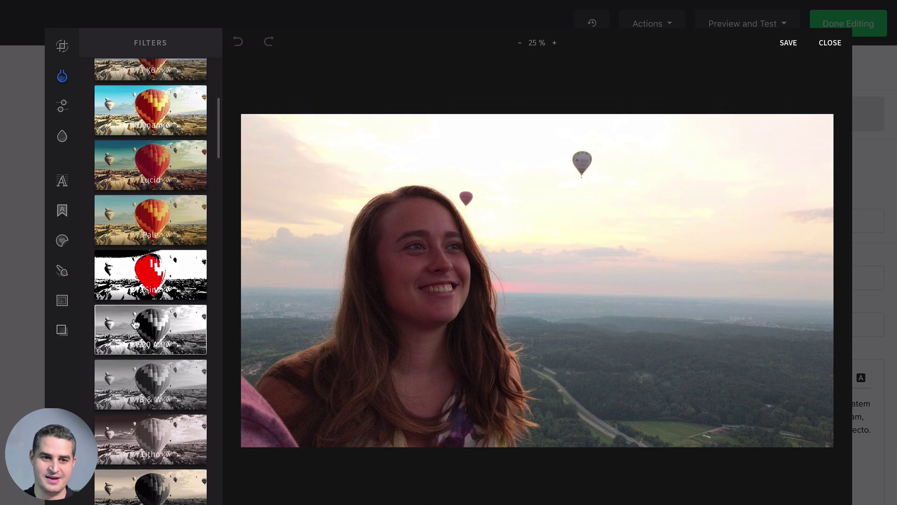
pyautogui.click(134, 324)
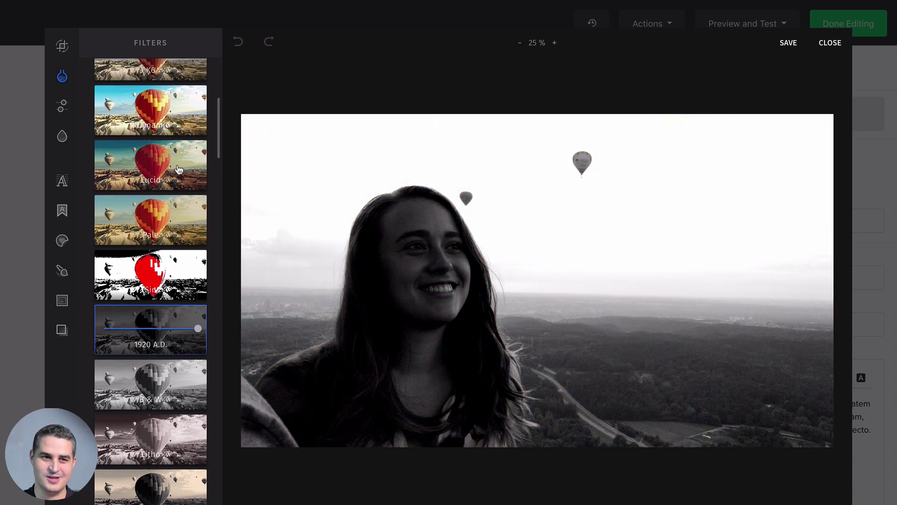
# Raise the photo's brightness to 30 and save the edited image
pyautogui.click(59, 105)
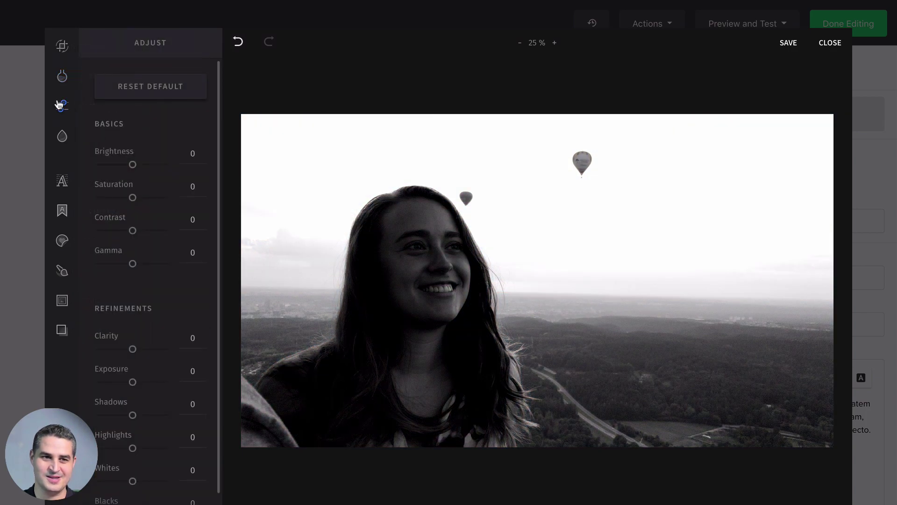
pyautogui.click(145, 166)
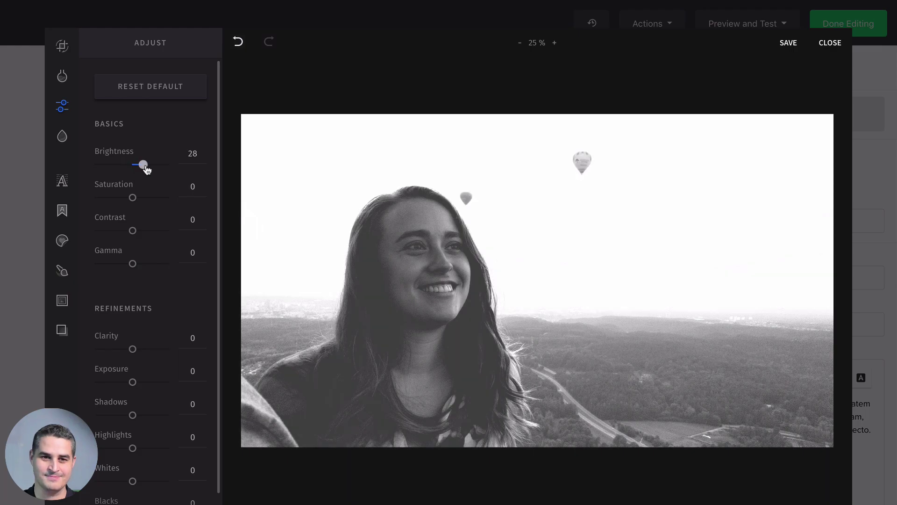
pyautogui.moveTo(146, 169); pyautogui.dragTo(148, 169)
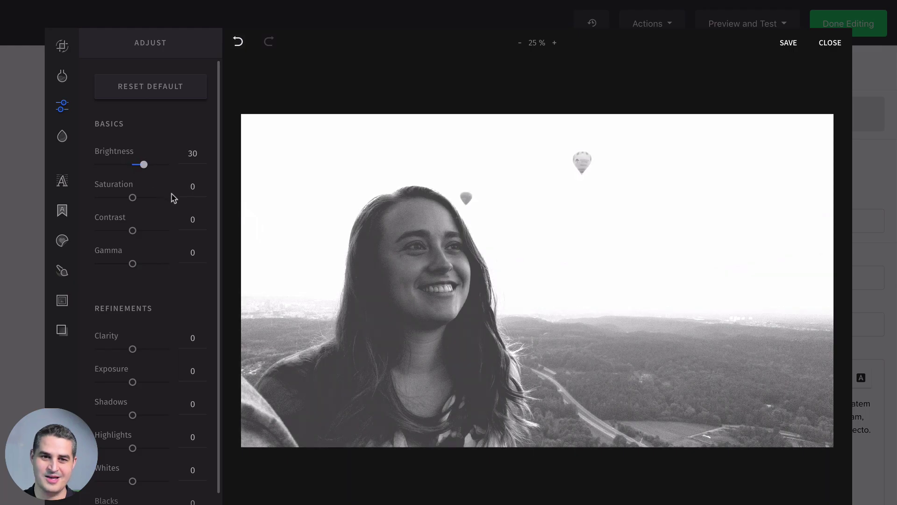
pyautogui.click(789, 44)
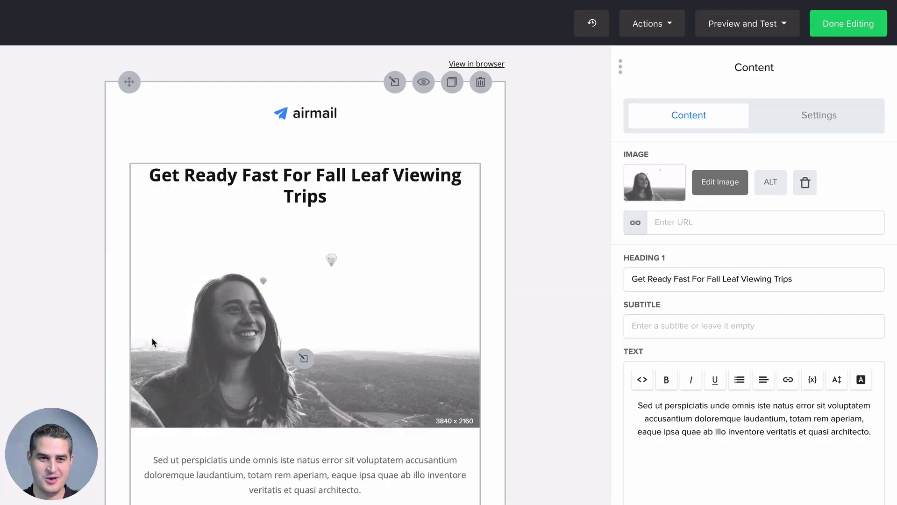